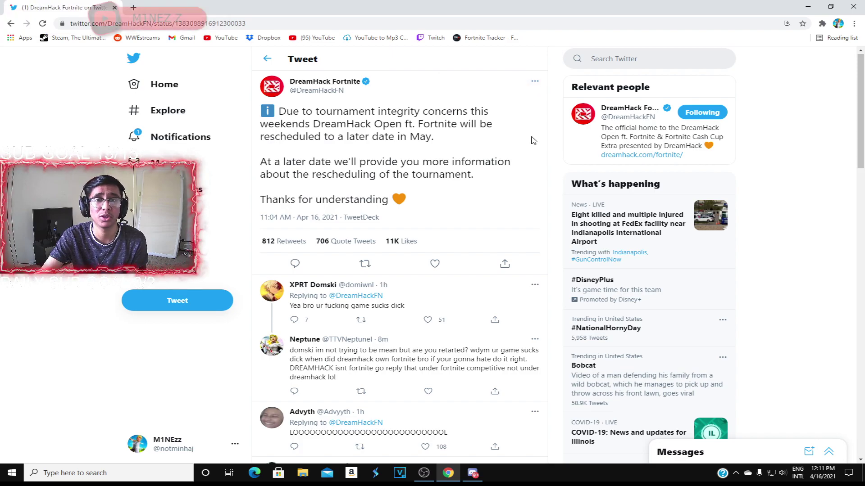
scroll(472, 257, down, 1)
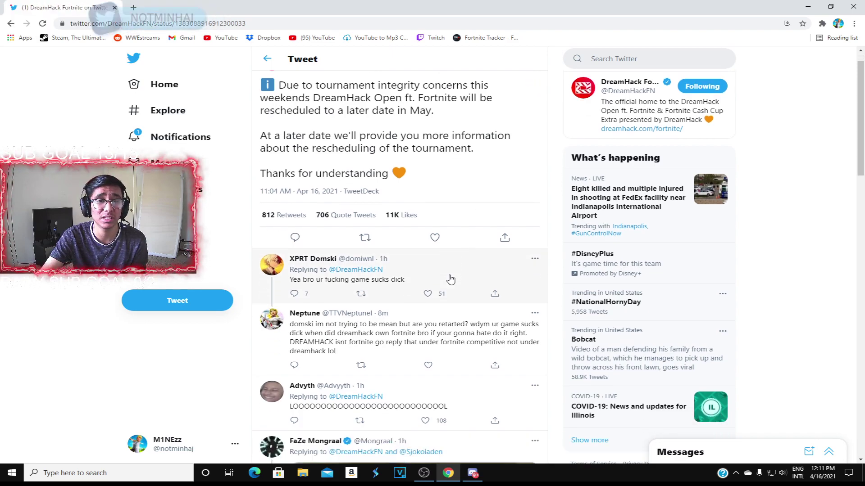
scroll(451, 277, down, 2)
scroll(450, 277, down, 1)
scroll(451, 277, down, 1)
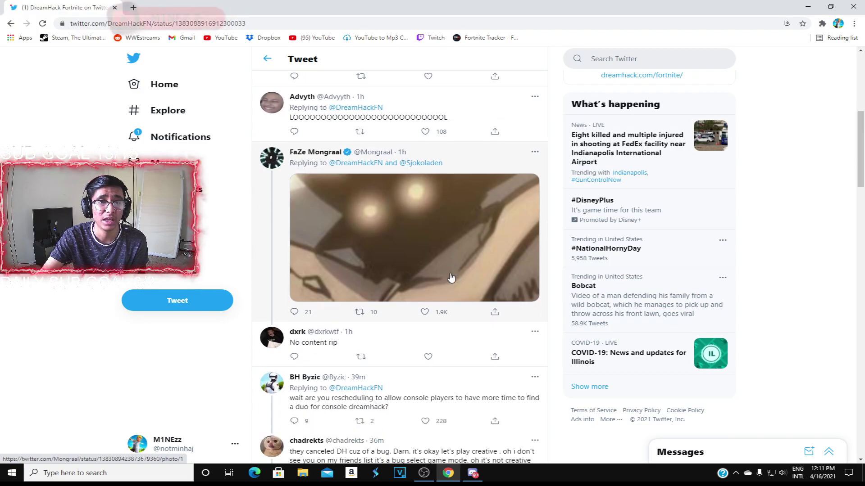
scroll(451, 278, down, 2)
scroll(450, 277, down, 1)
scroll(450, 278, down, 1)
scroll(451, 277, down, 3)
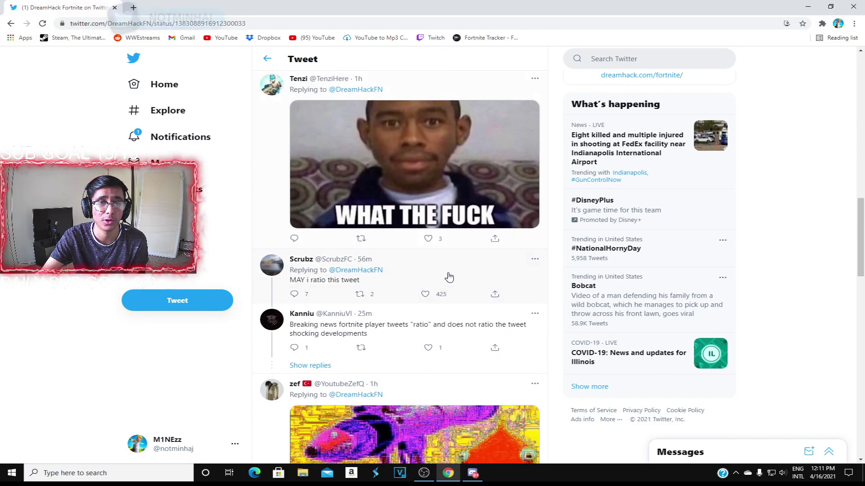
scroll(451, 278, down, 2)
scroll(446, 284, down, 1)
scroll(441, 289, down, 1)
scroll(441, 290, down, 3)
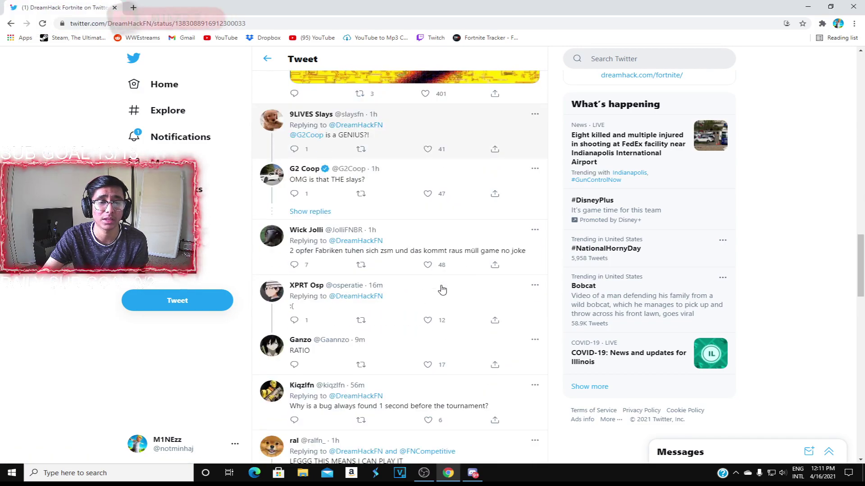
scroll(440, 294, down, 2)
scroll(441, 295, up, 3)
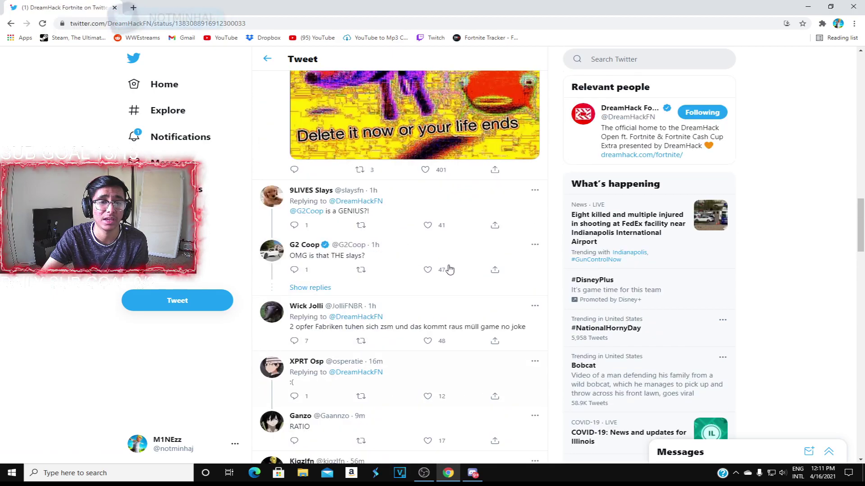
scroll(448, 268, up, 3)
scroll(457, 264, up, 3)
scroll(463, 256, up, 2)
scroll(466, 250, up, 1)
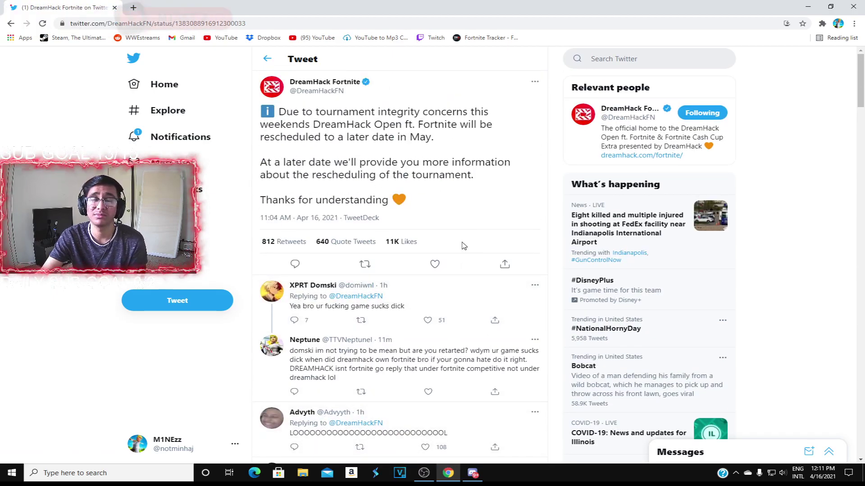